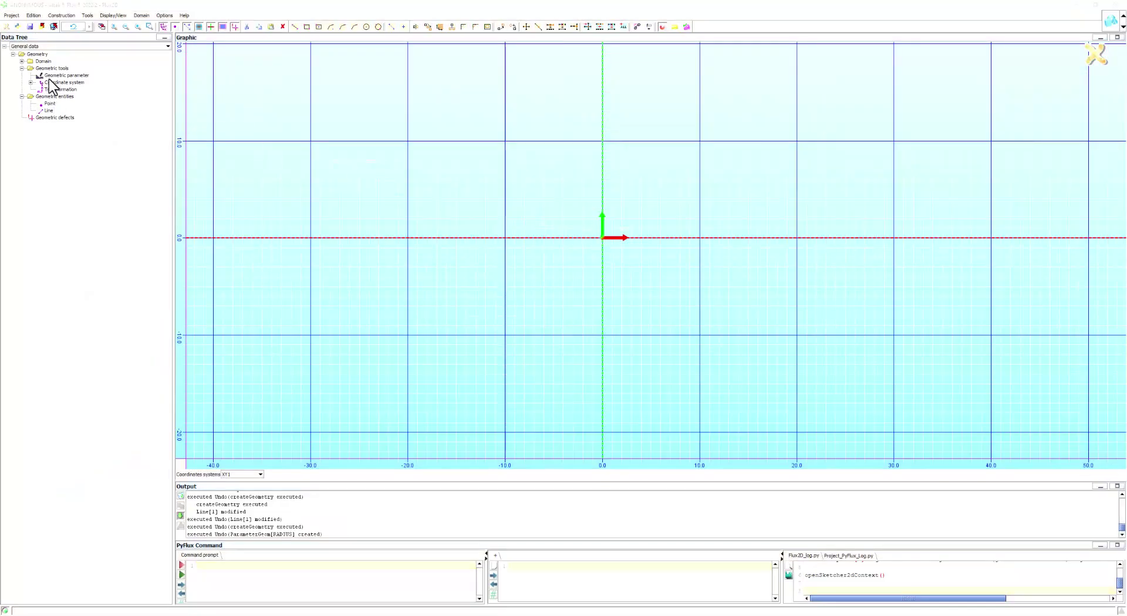
Step: Create a geometric parameter named RADIUS with value 10
right_click(53, 76)
click(69, 80)
text(RADIUS)
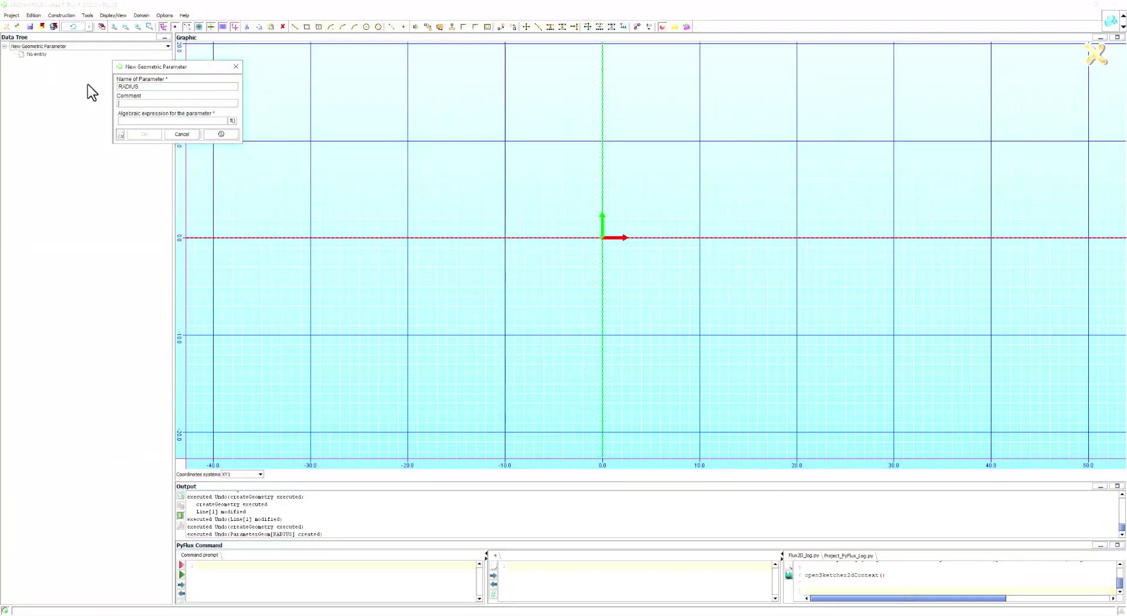
key(Tab)
text(10)
click(144, 134)
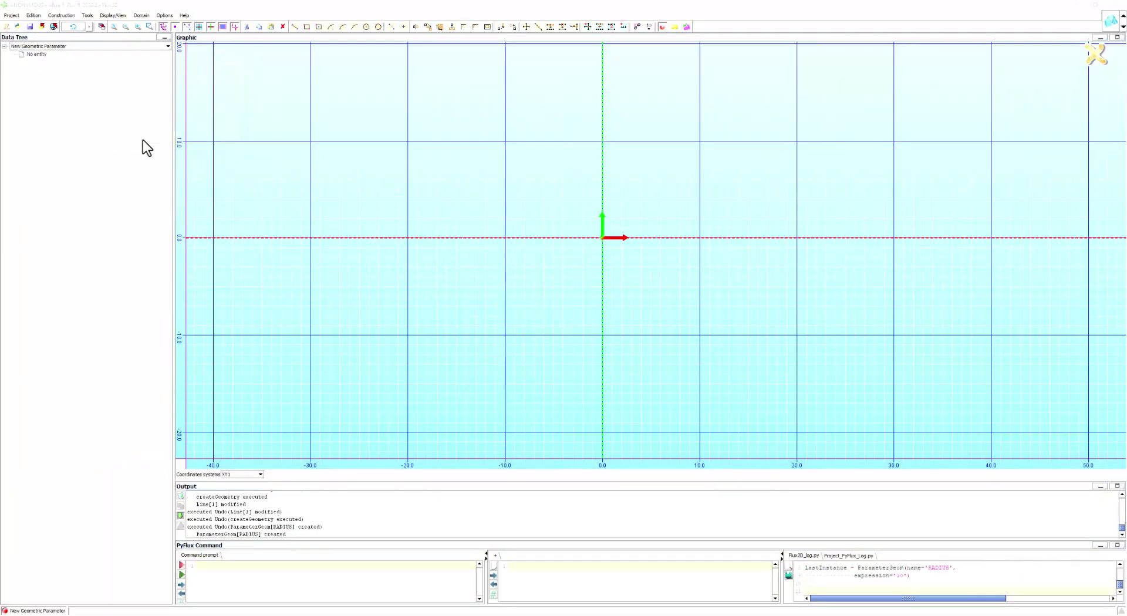
click(181, 135)
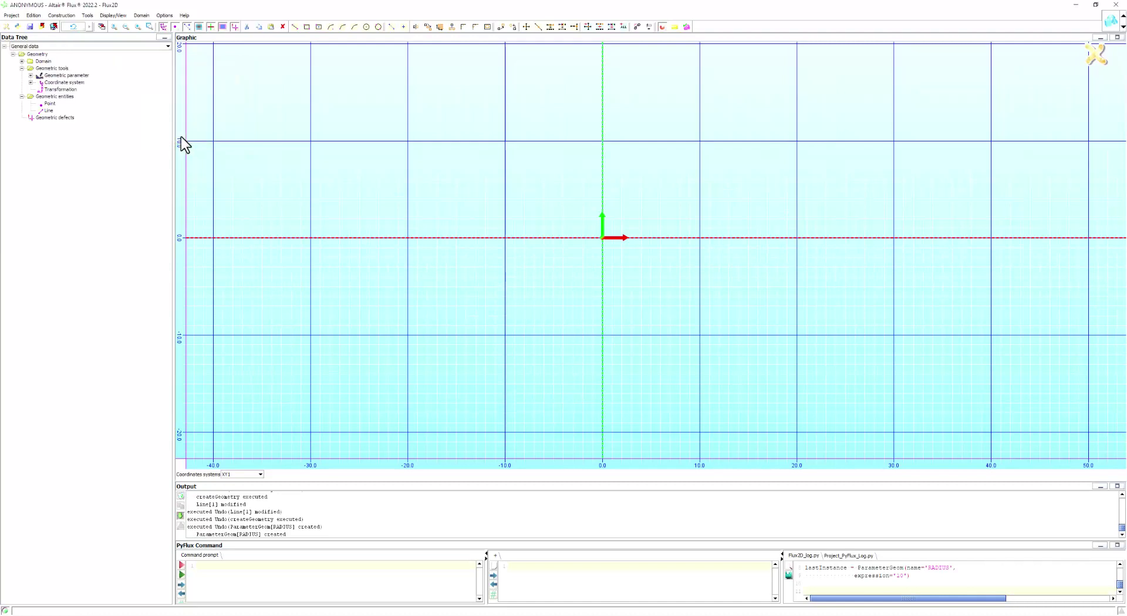
Step: Draw a circle centred at the origin and set its arc radius to RADIUS
click(367, 27)
click(602, 238)
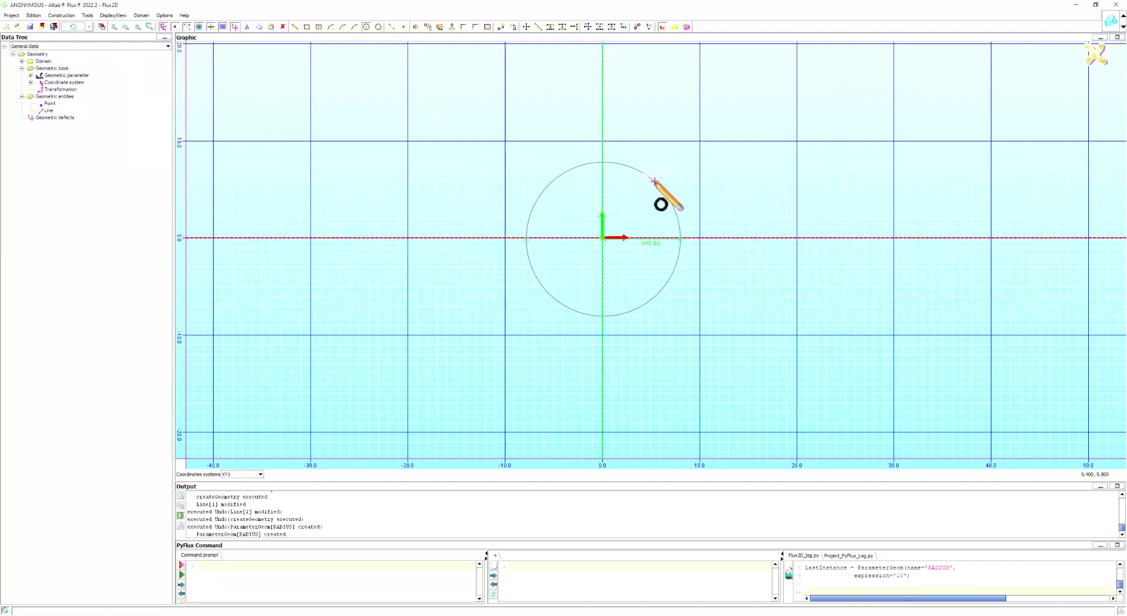
click(653, 179)
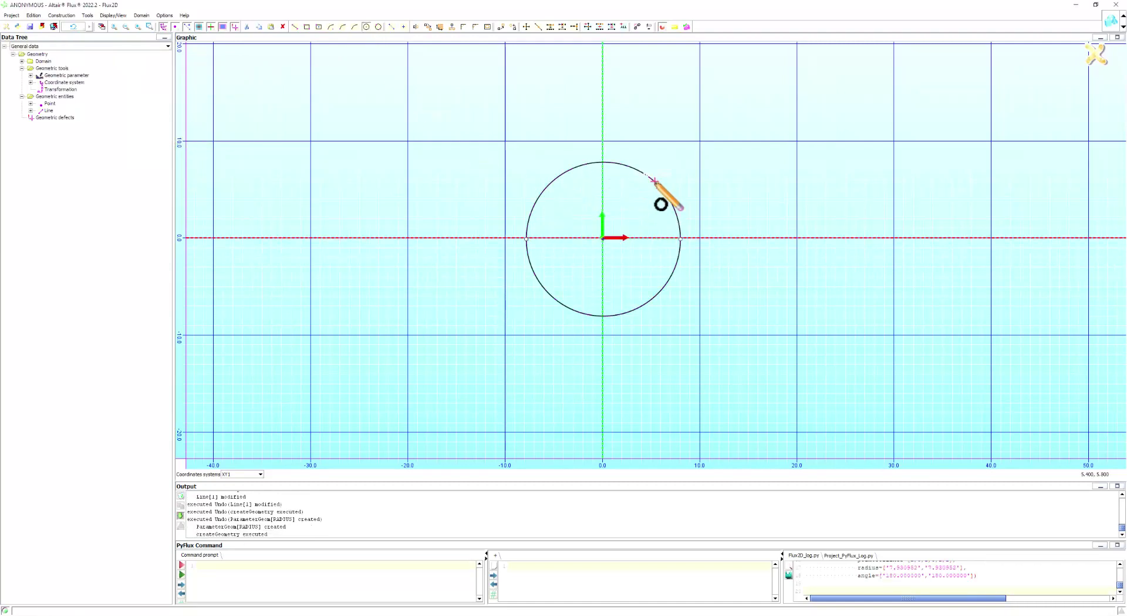
click(31, 111)
right_click(54, 117)
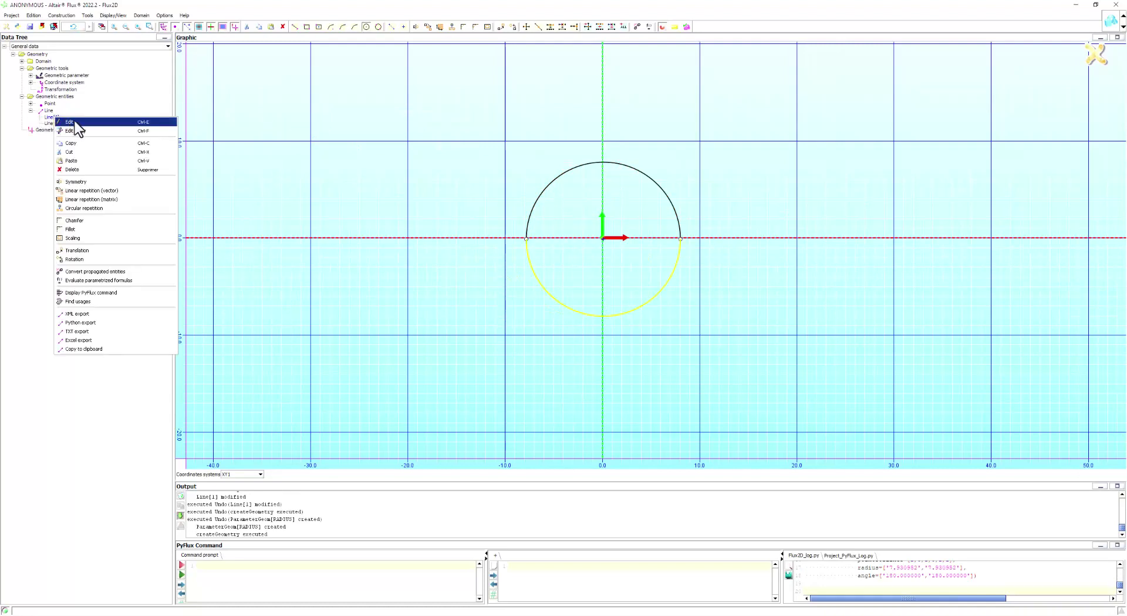
click(66, 123)
double_click(141, 171)
text(RADIUS)
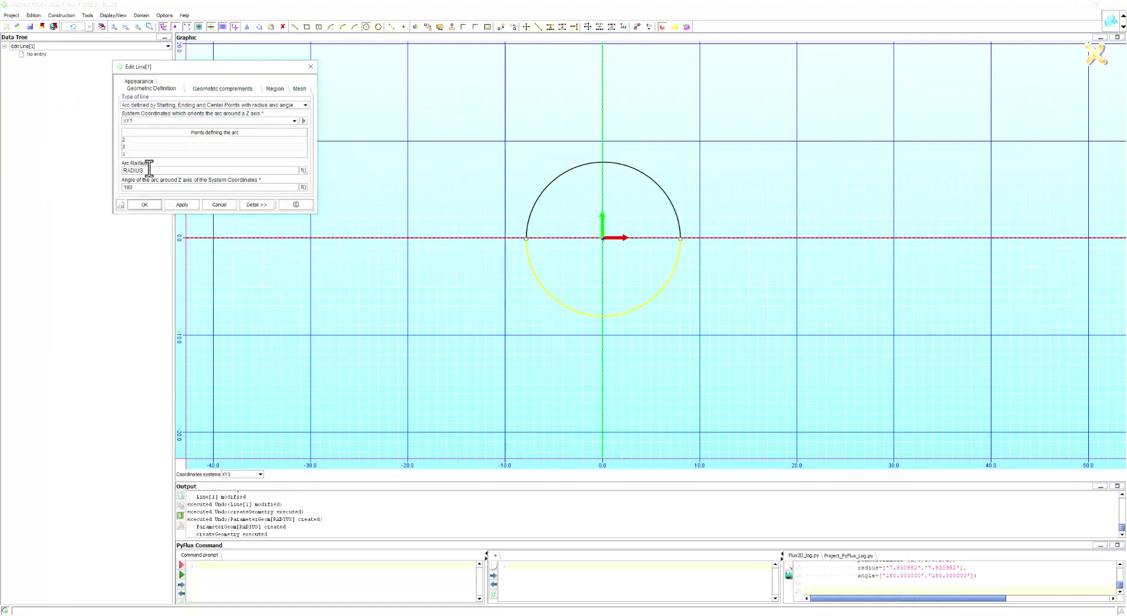
click(151, 205)
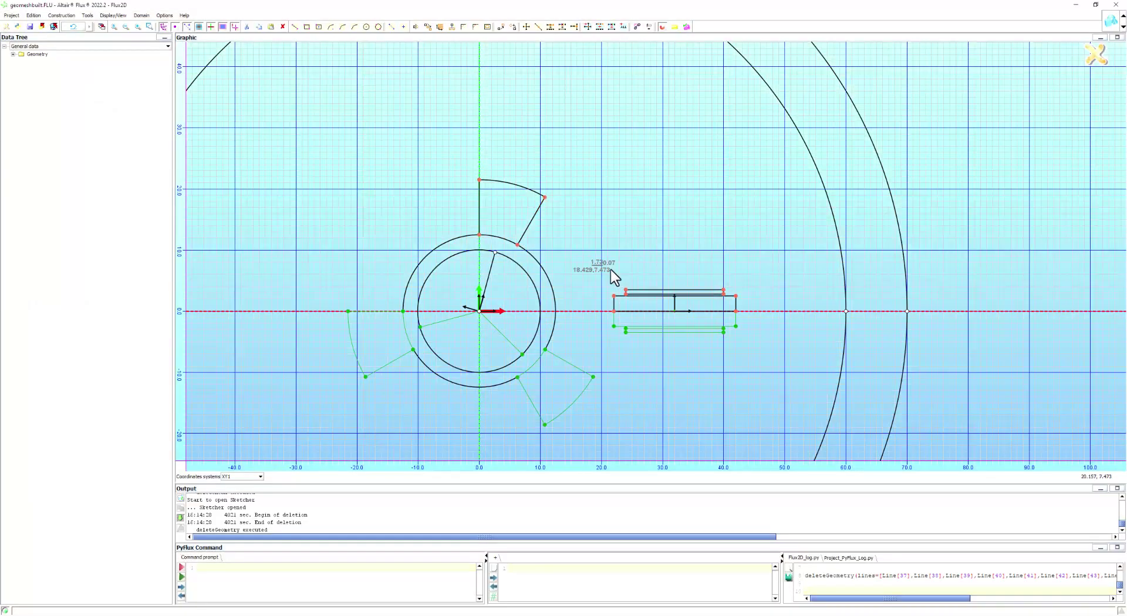
Step: Copy the small rectangle by a 30° circular repetition about the origin point
drag(593, 270, 764, 358)
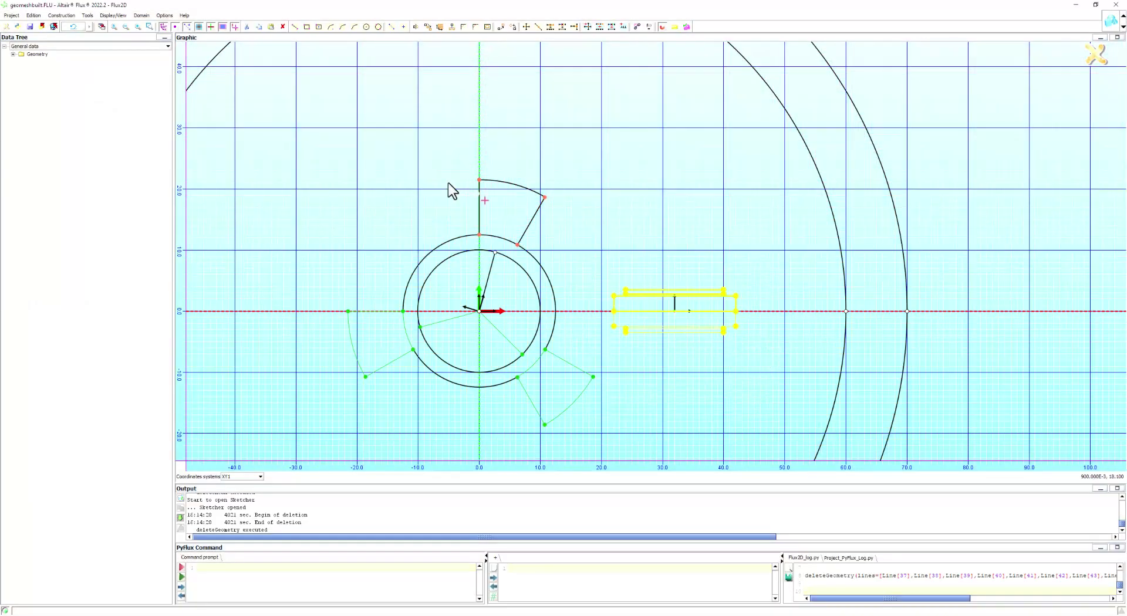
click(87, 15)
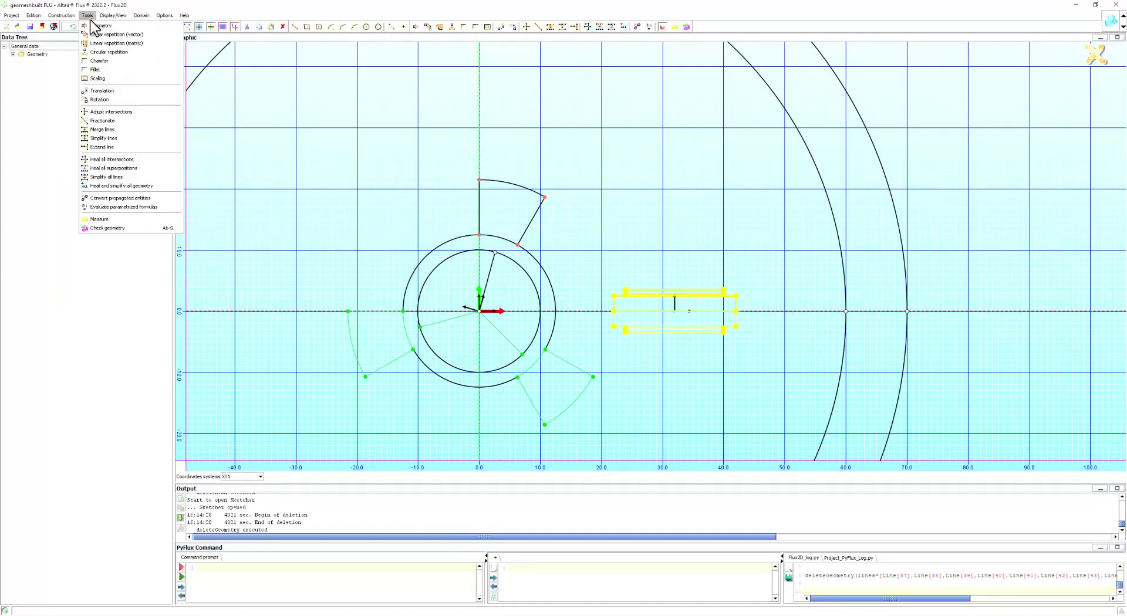
click(101, 51)
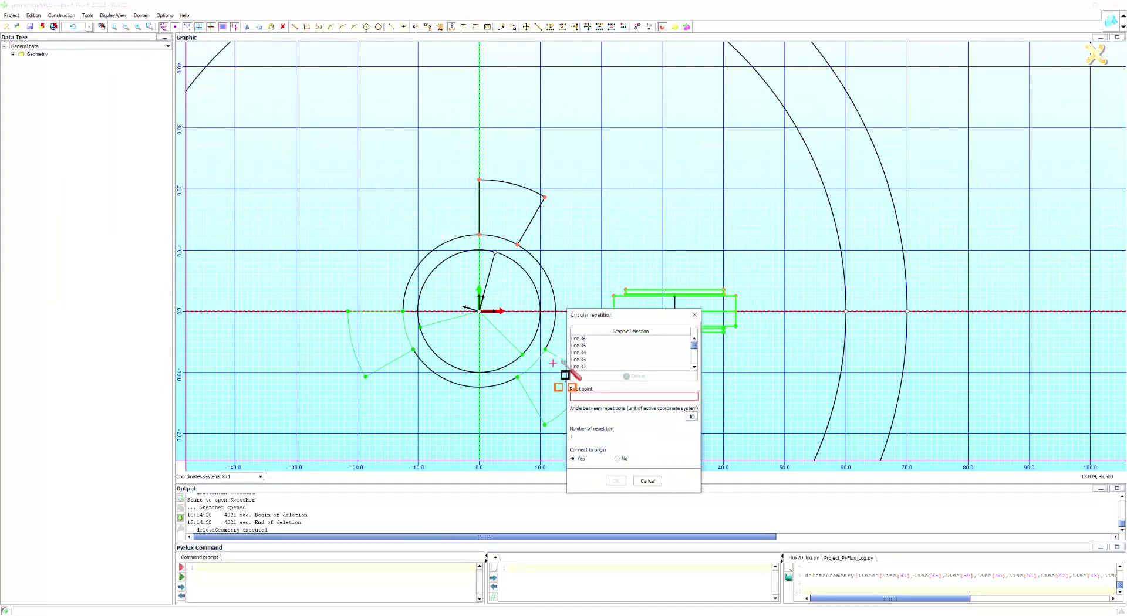
click(479, 311)
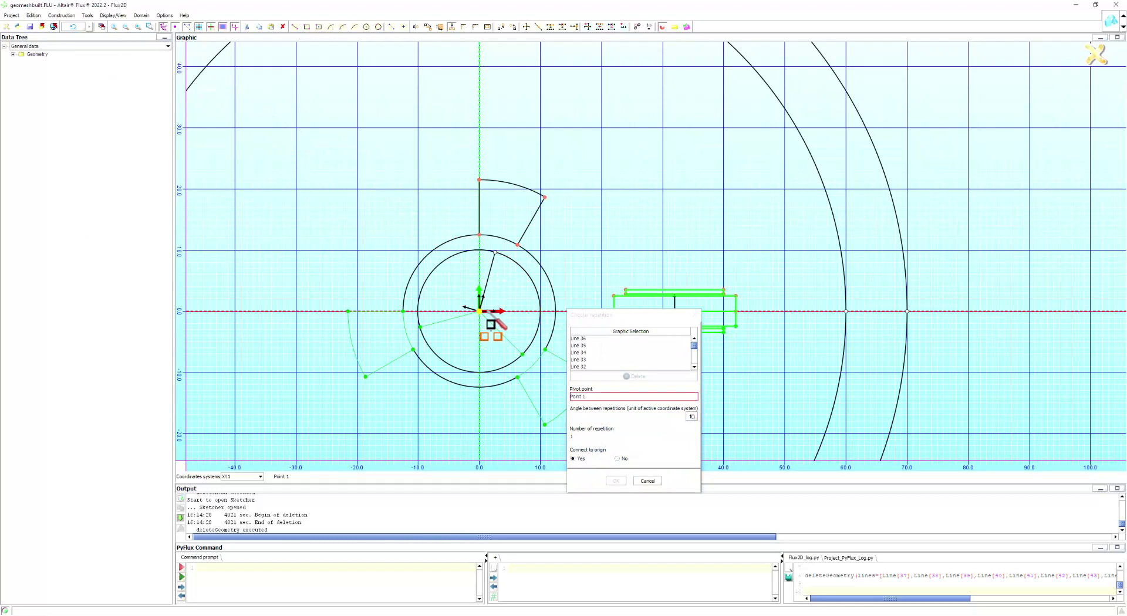
click(585, 418)
text(30)
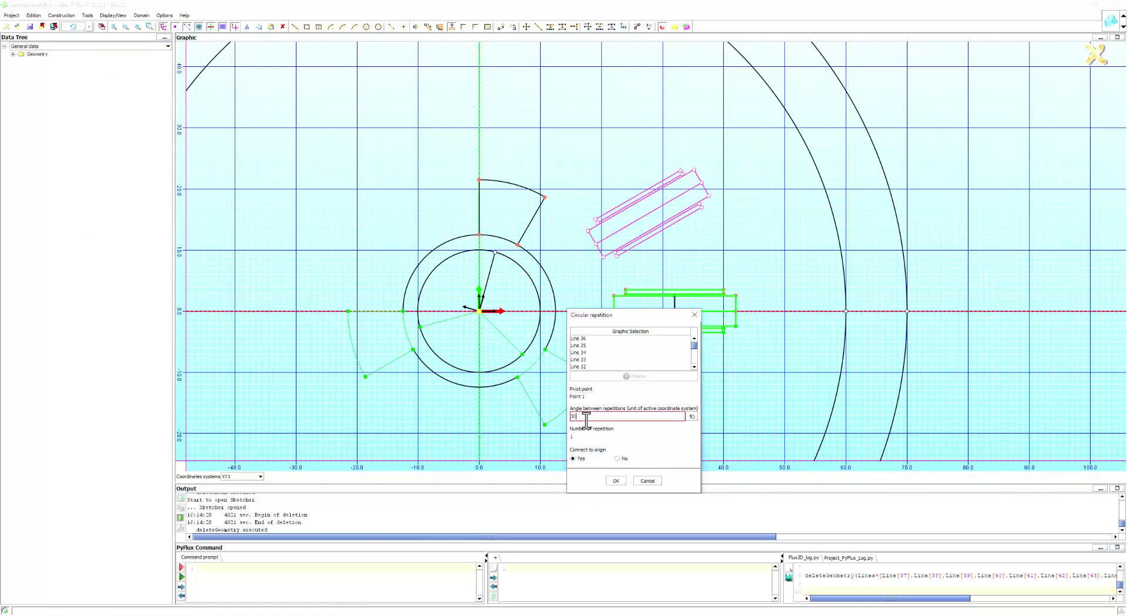
click(615, 478)
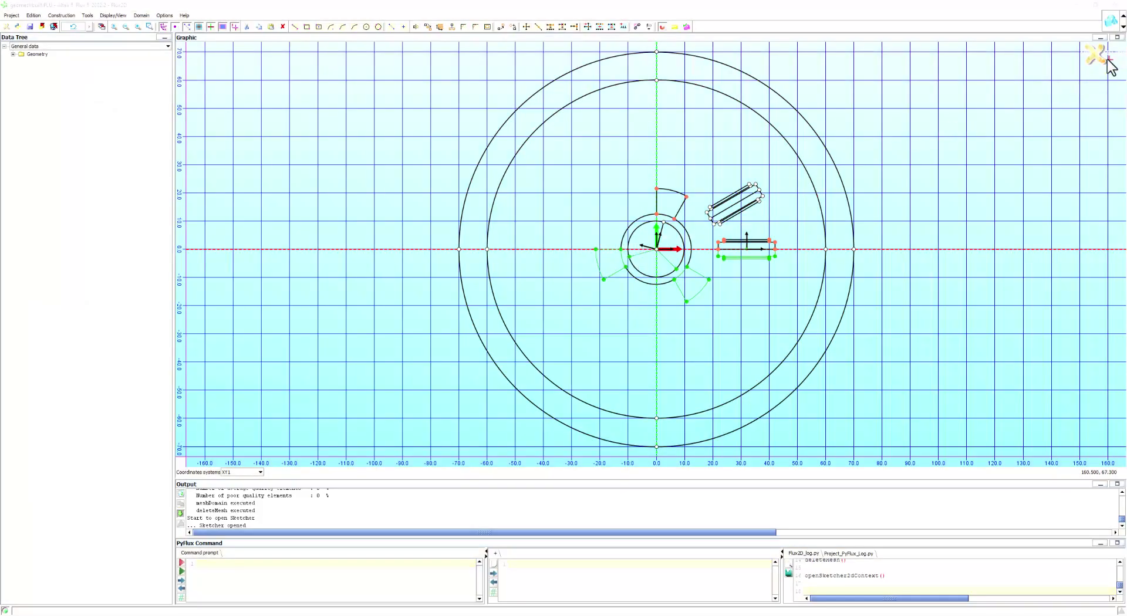
Step: Close the sketcher to build the faces and mesh the whole domain
click(1100, 55)
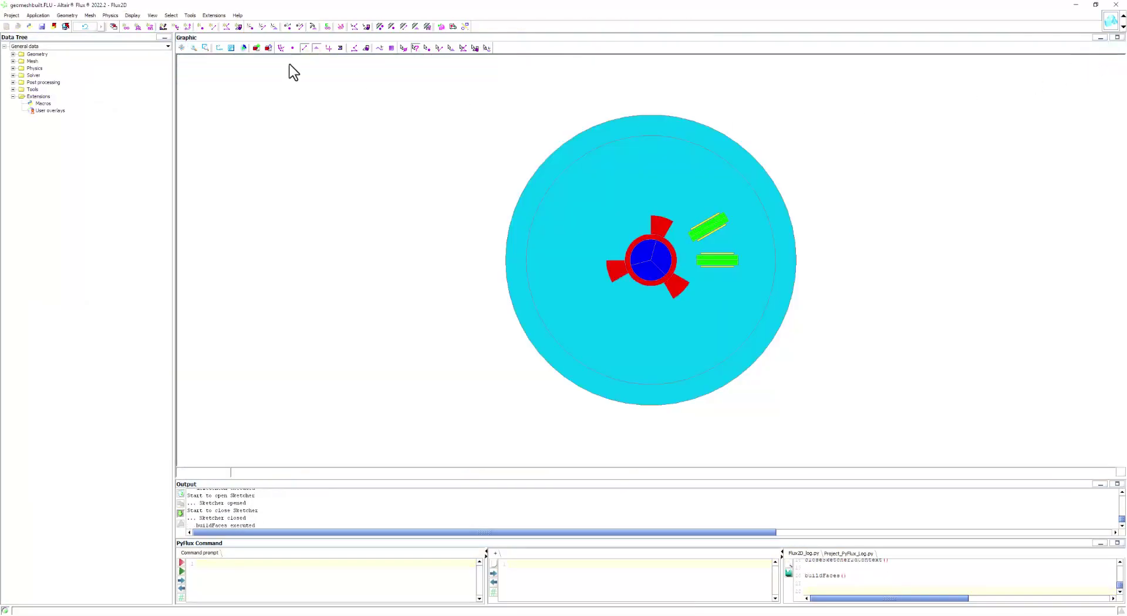
click(89, 15)
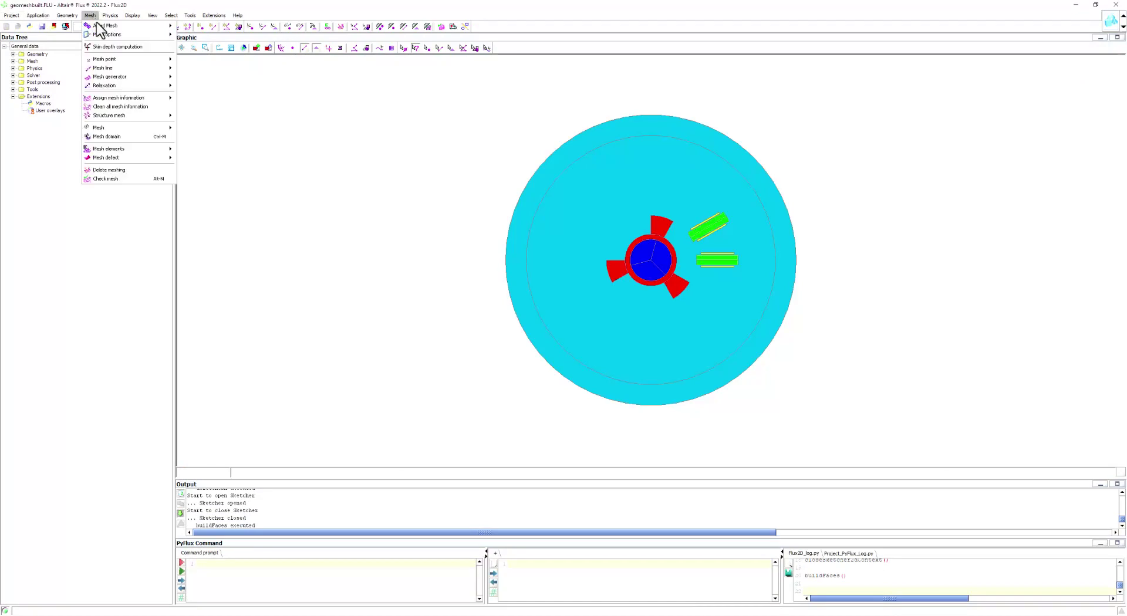
click(118, 137)
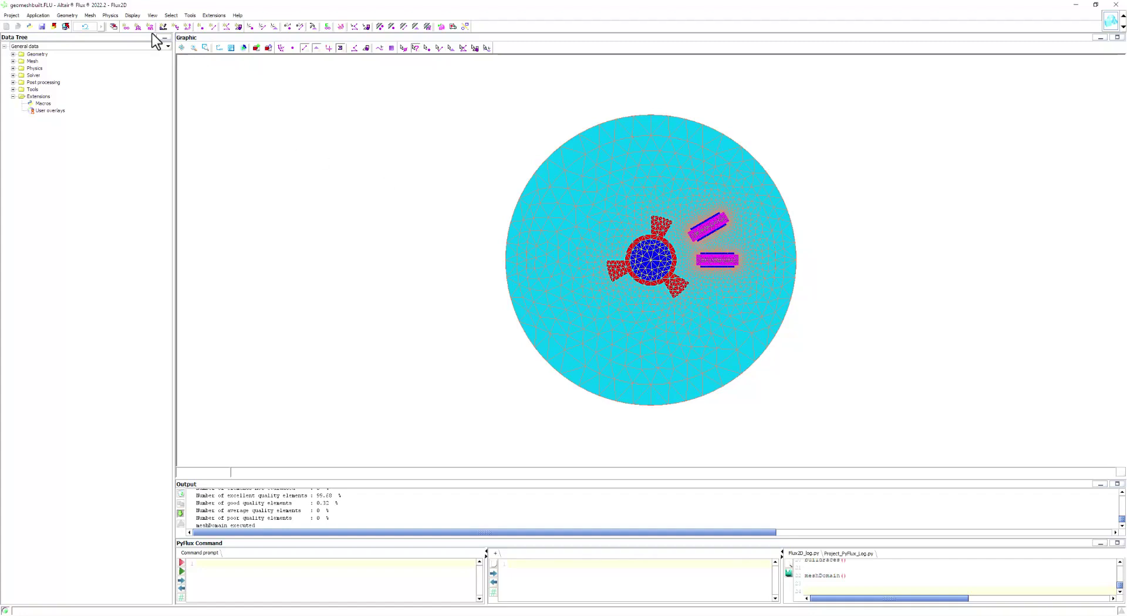
click(90, 15)
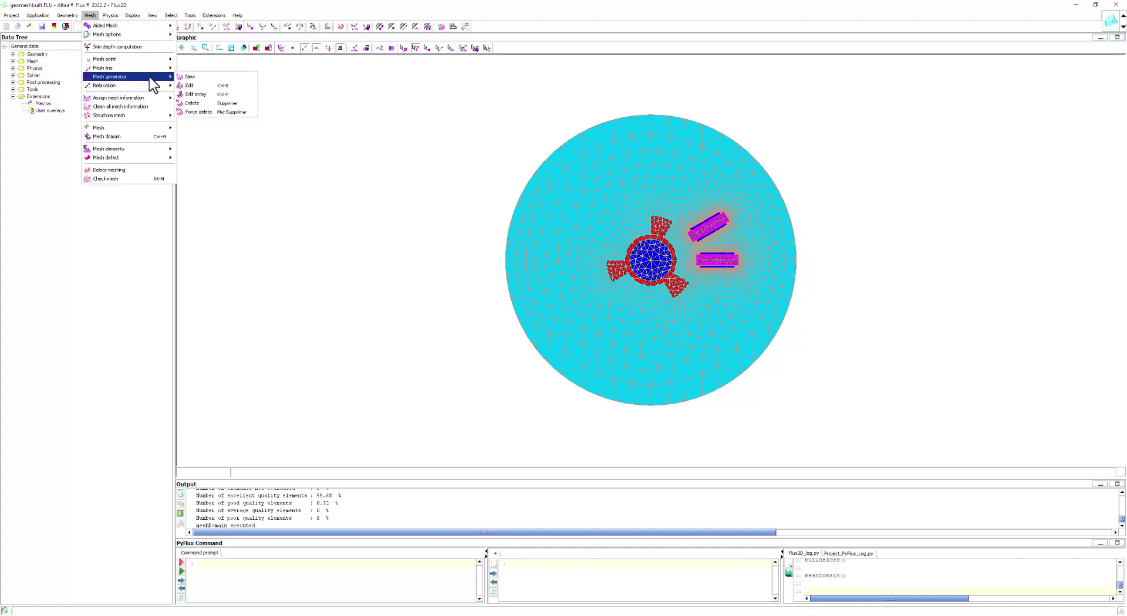
mouse_move(157, 84)
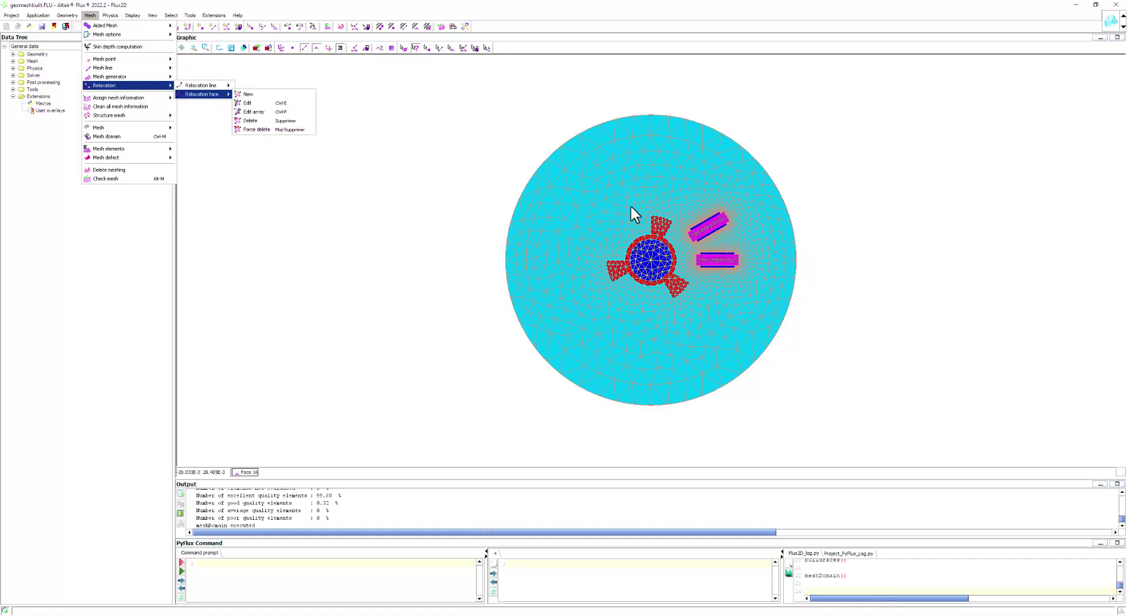
scroll(713, 227, up, 5)
scroll(738, 230, up, 5)
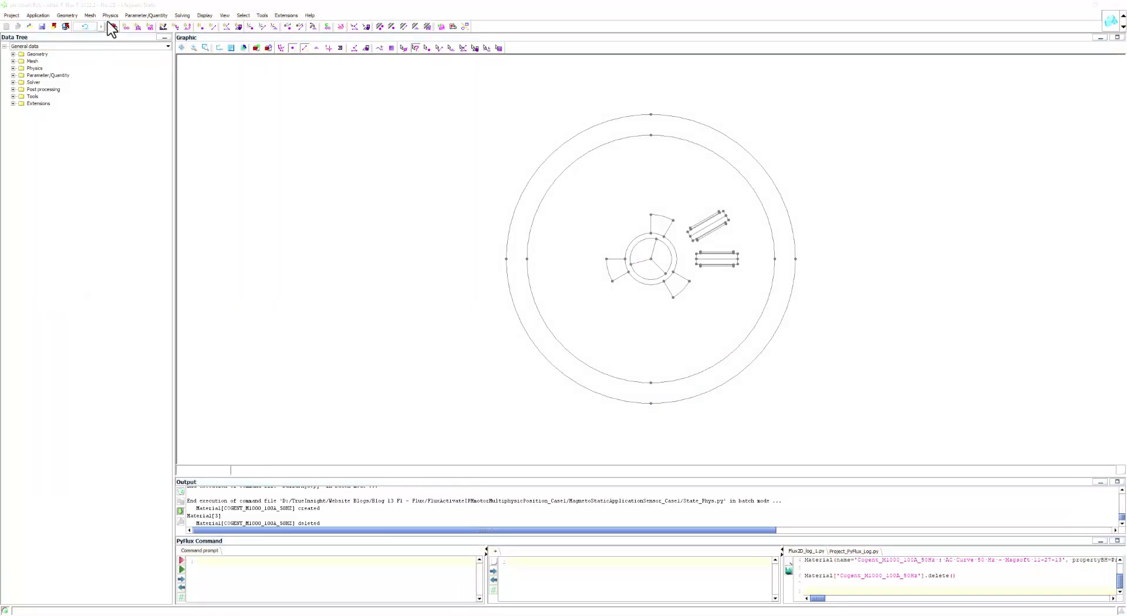
Step: Start importing a material from the Material Manager
click(109, 16)
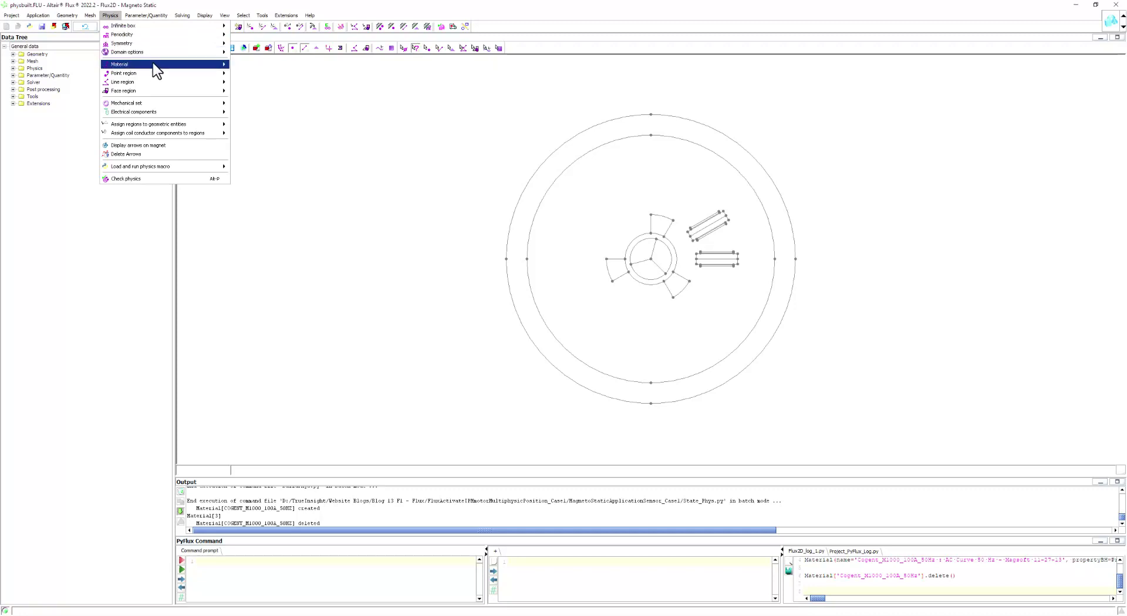
mouse_move(218, 64)
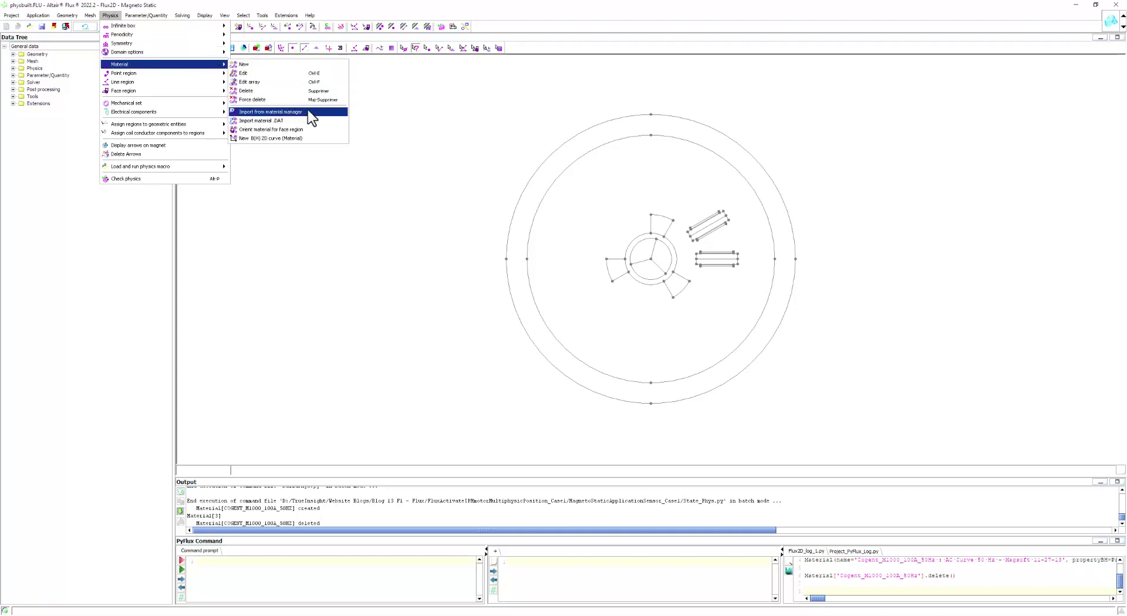
click(368, 120)
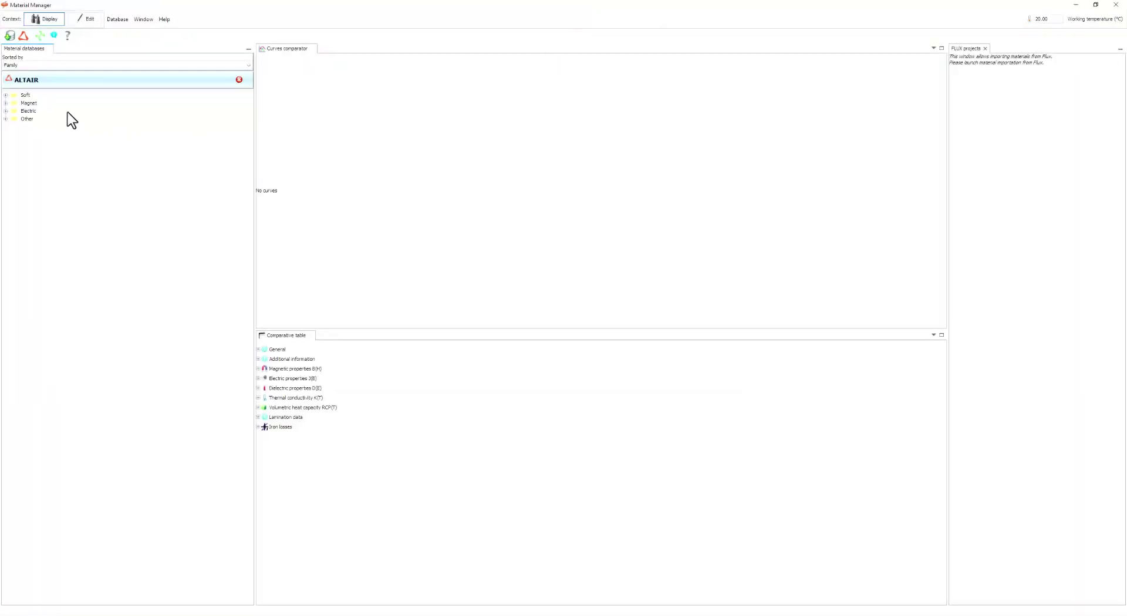
Step: Show the Cogent_M1000_65A_50Hz steel's B(H) curve and General properties from Soft > Non-oriented silicon steel
click(6, 95)
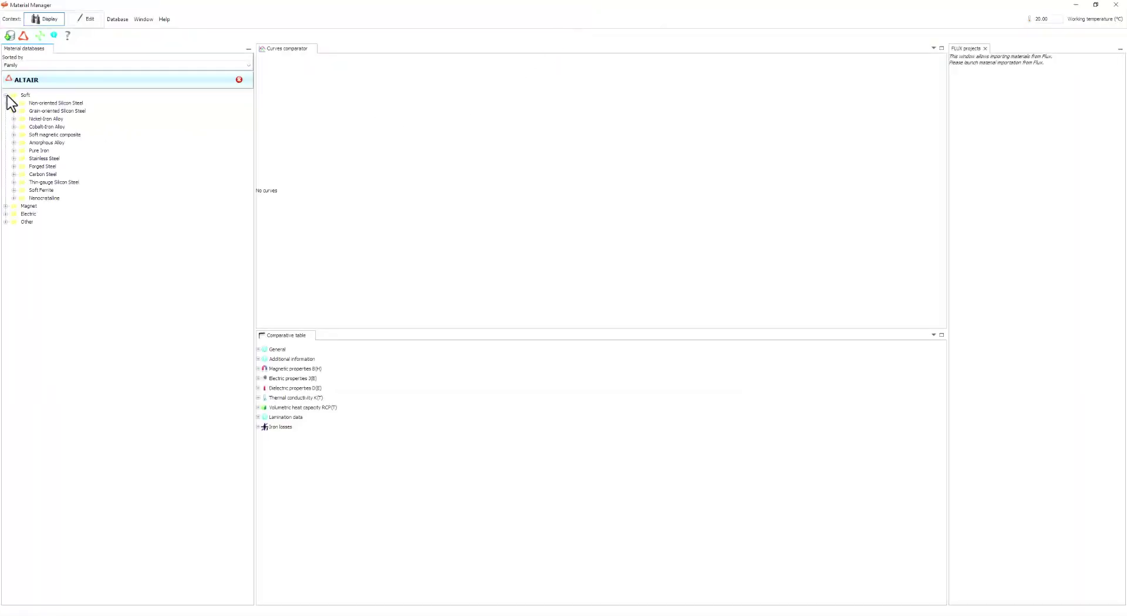
click(13, 103)
scroll(112, 262, down, 5)
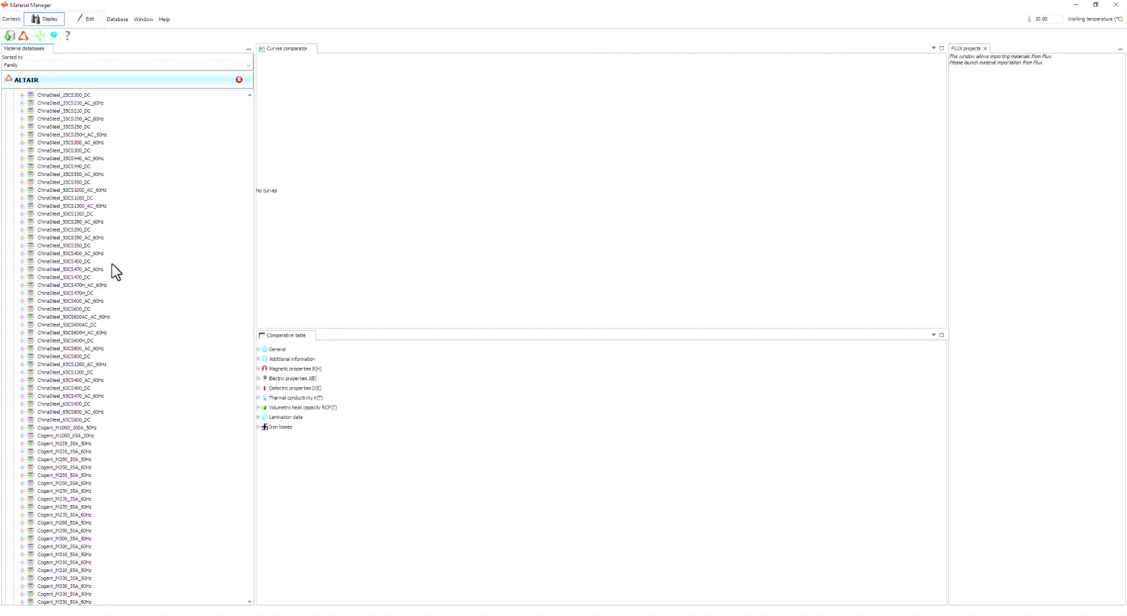
click(75, 436)
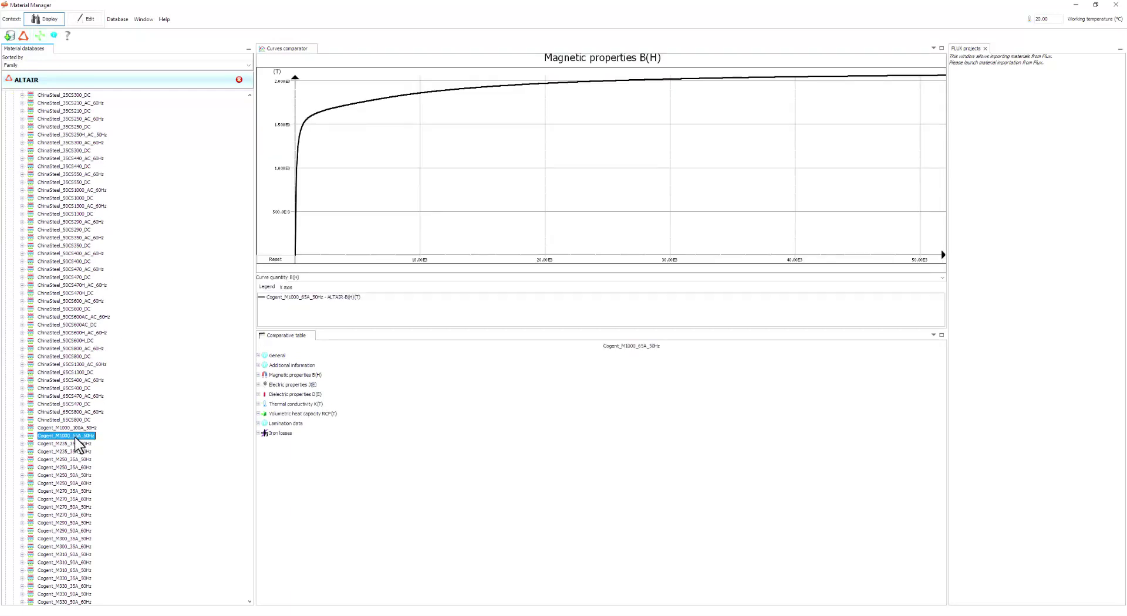
click(257, 355)
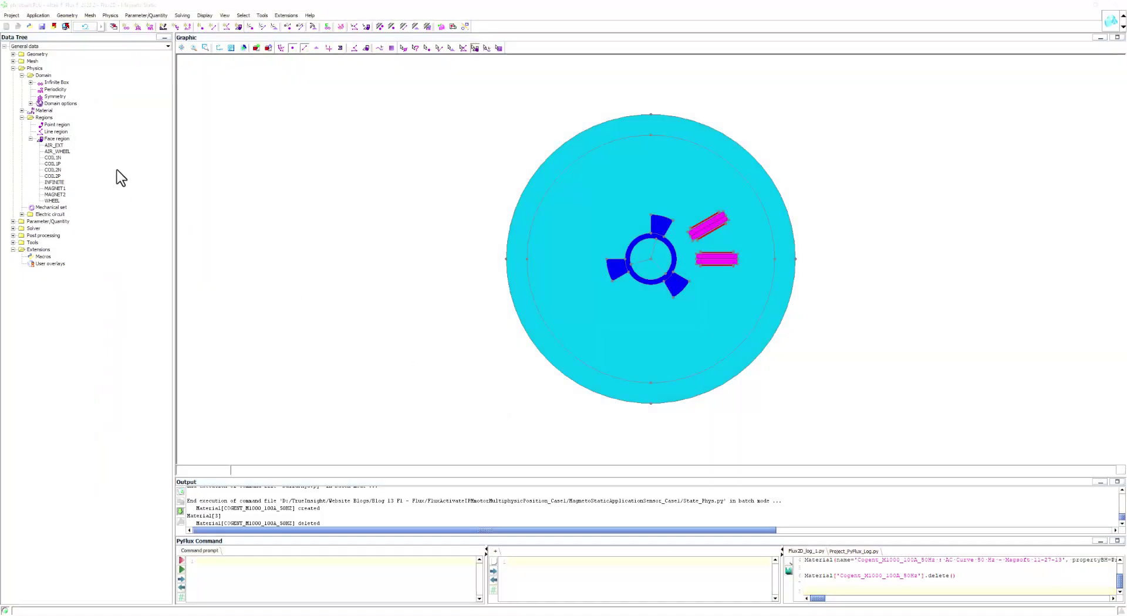
click(60, 147)
double_click(59, 146)
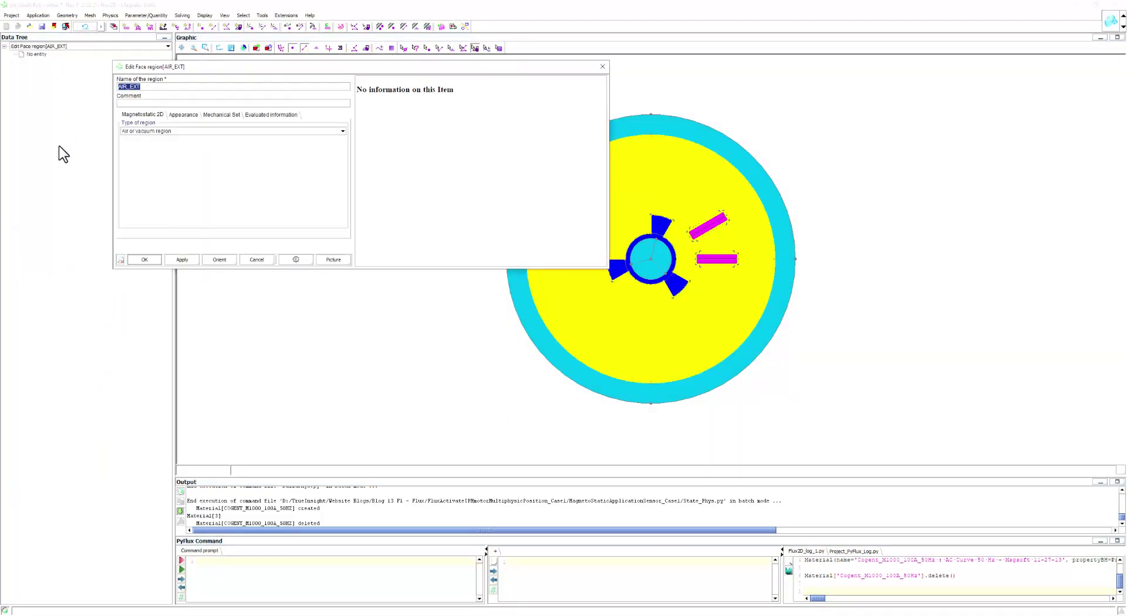
click(147, 130)
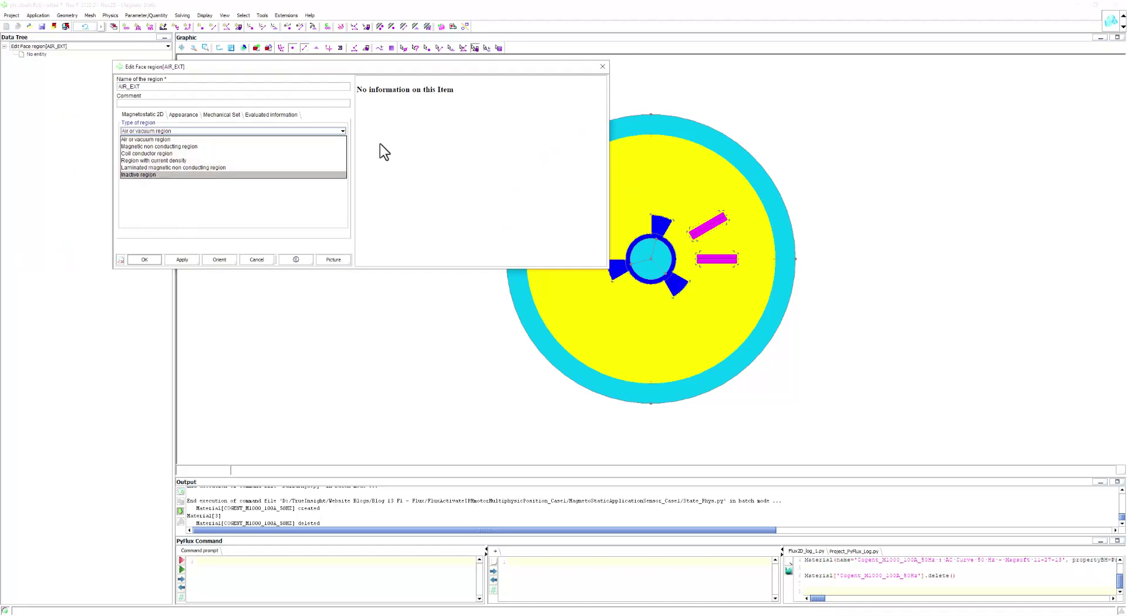
click(602, 66)
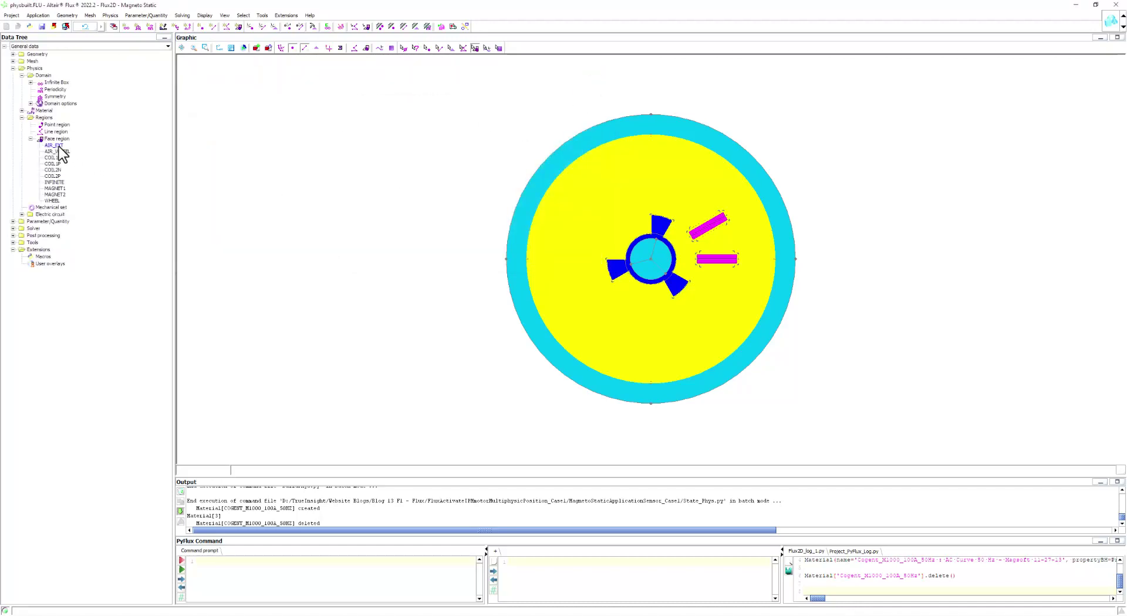
shift+click(53, 200)
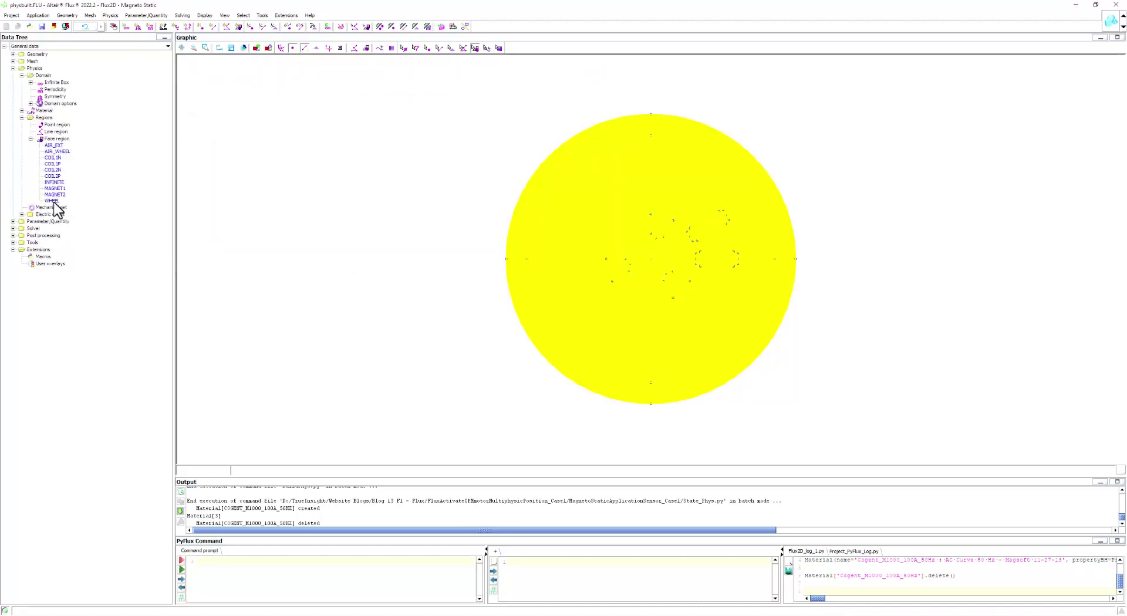
right_click(54, 202)
click(68, 205)
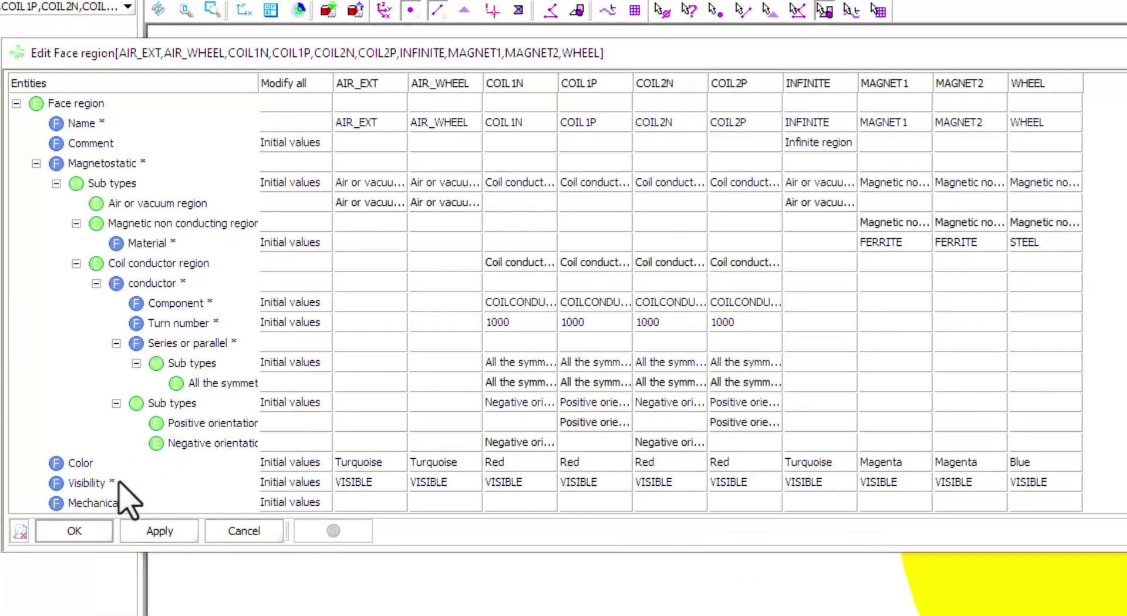
drag(407, 83, 438, 83)
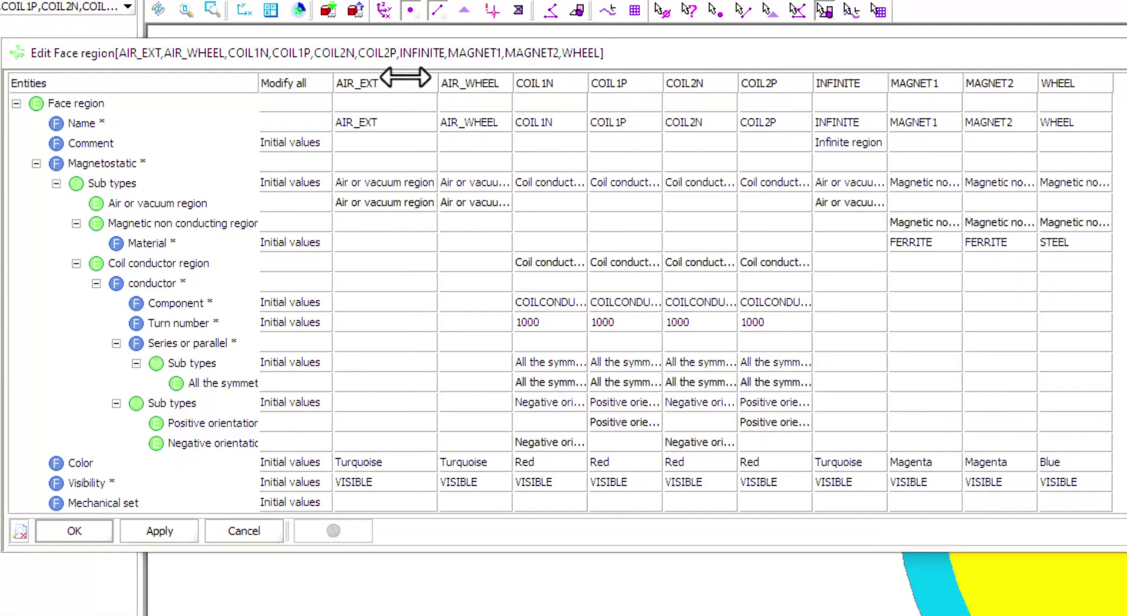
click(88, 533)
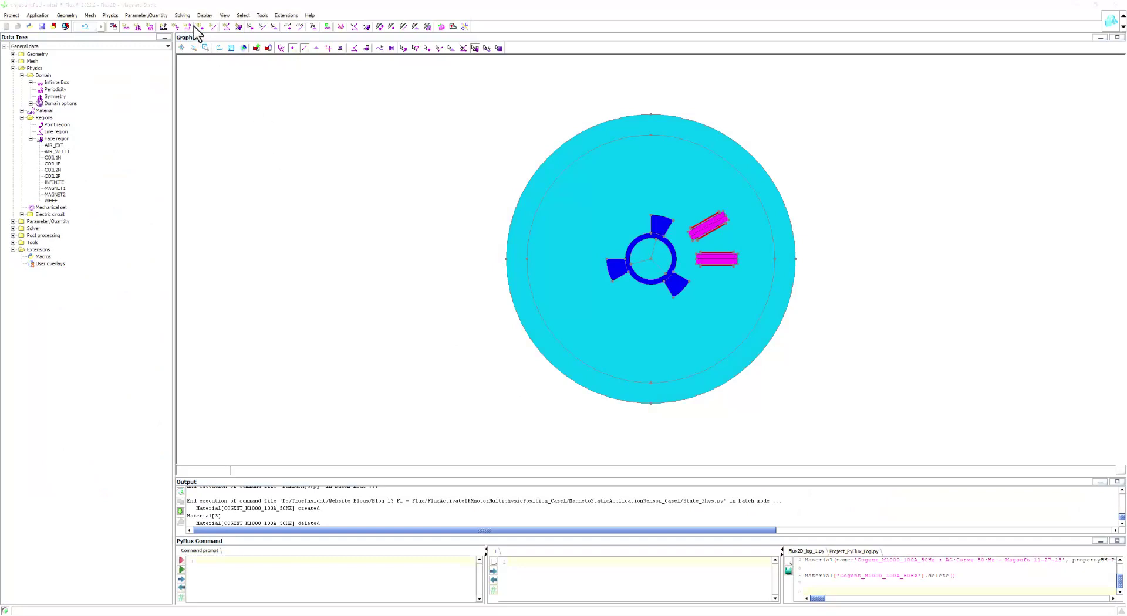
Step: Create Scenario_1 sweeping controlled parameter ALPHA from 75 to 135 in steps of 3
click(182, 15)
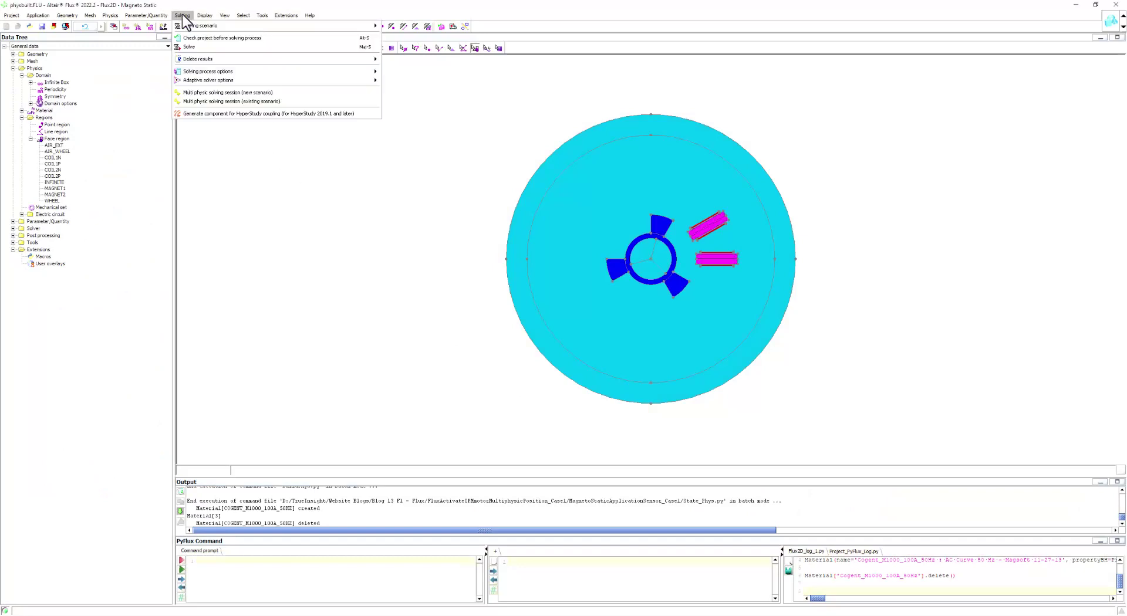
mouse_move(264, 26)
click(394, 26)
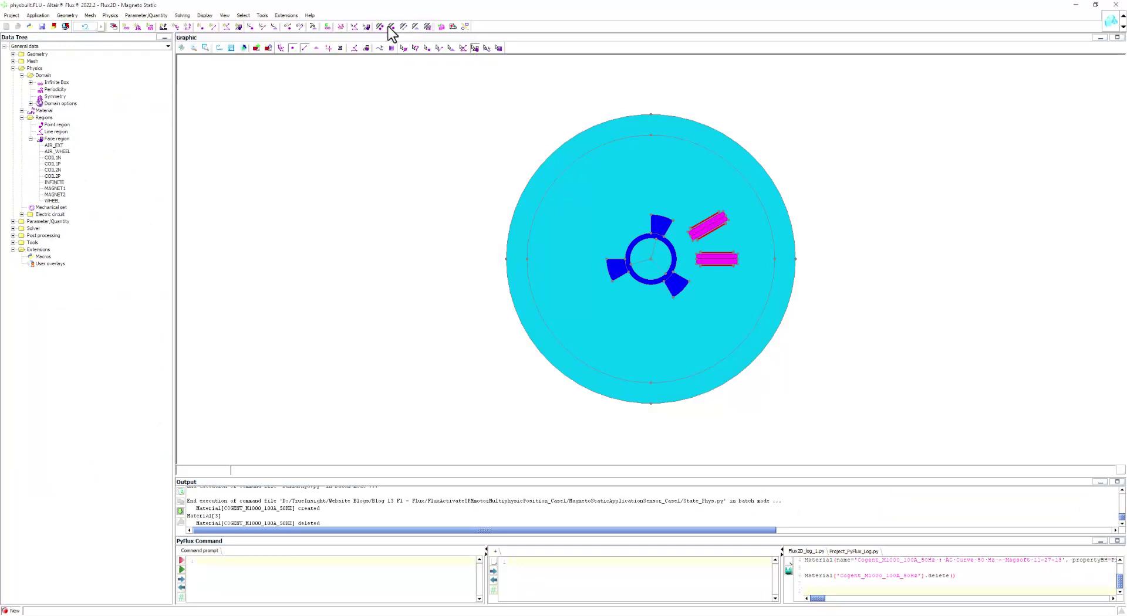
click(178, 140)
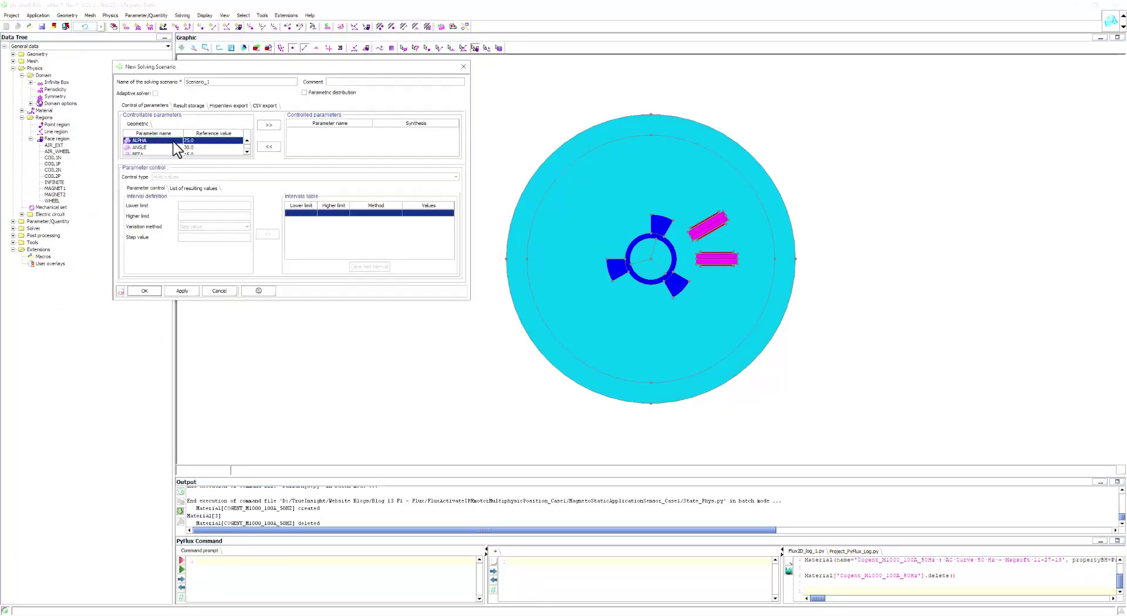
click(266, 124)
click(194, 217)
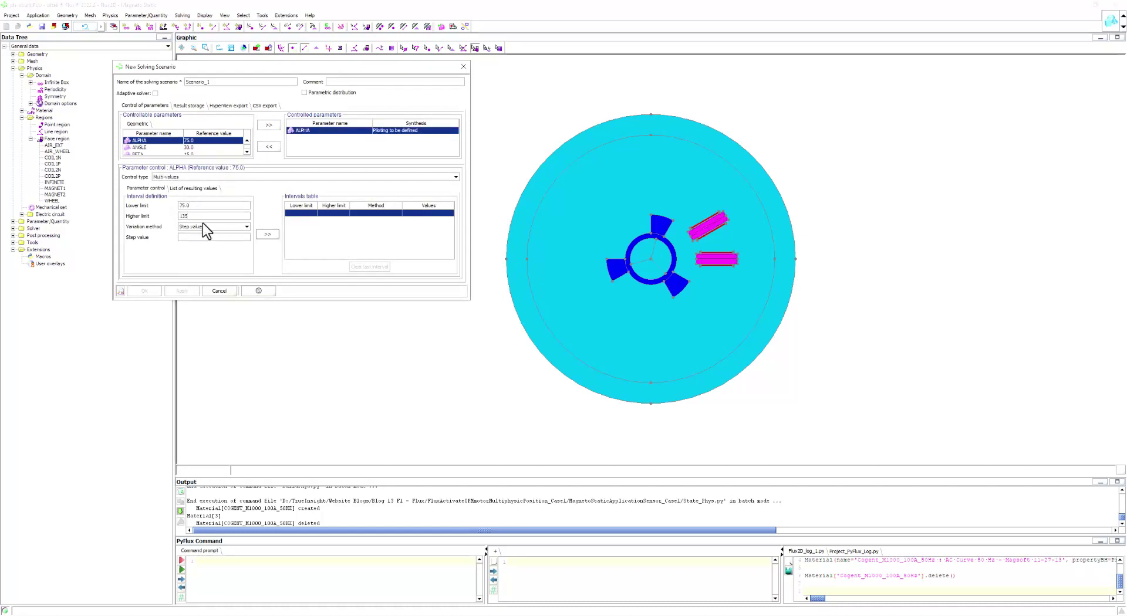
click(216, 226)
click(216, 227)
click(204, 237)
click(264, 235)
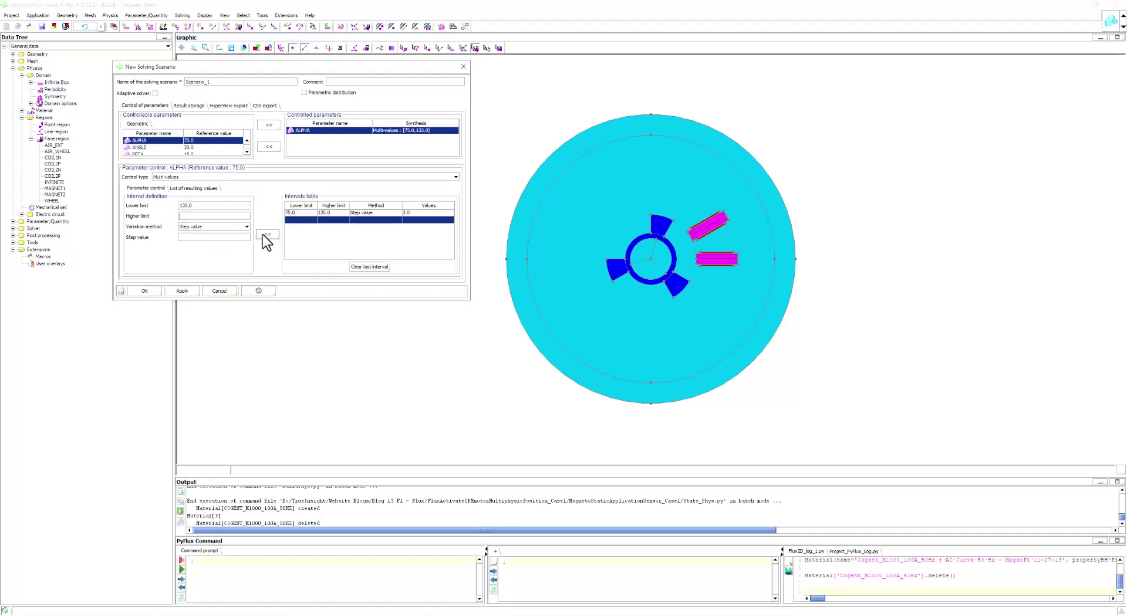
click(216, 188)
Step: Show the two coil flux curves, then the 3D flux-density surface plot
scroll(300, 227, down, 4)
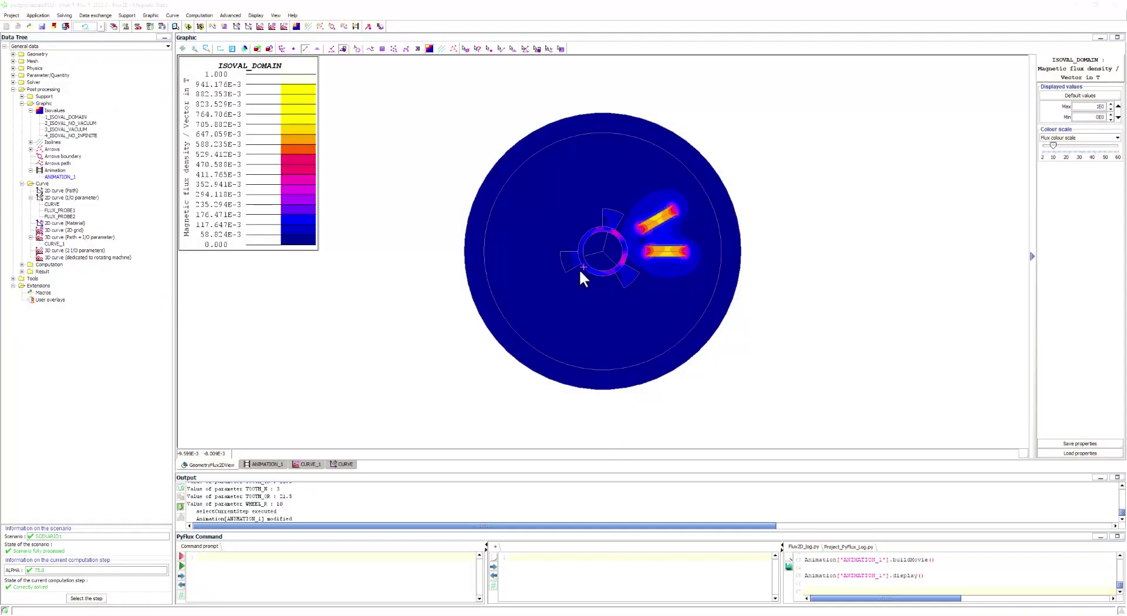
click(341, 464)
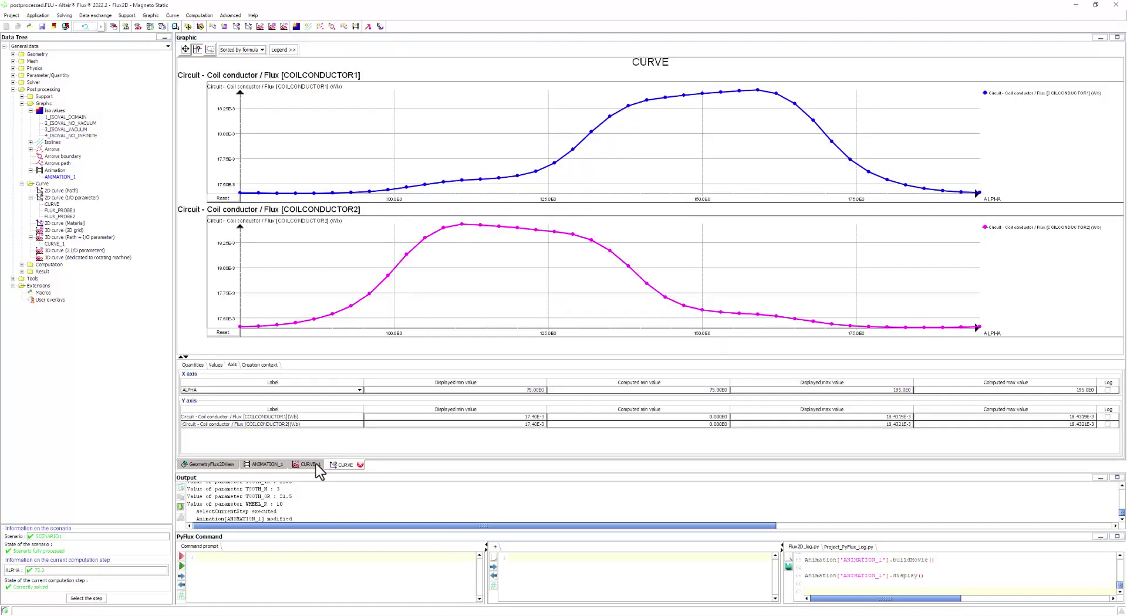
click(311, 464)
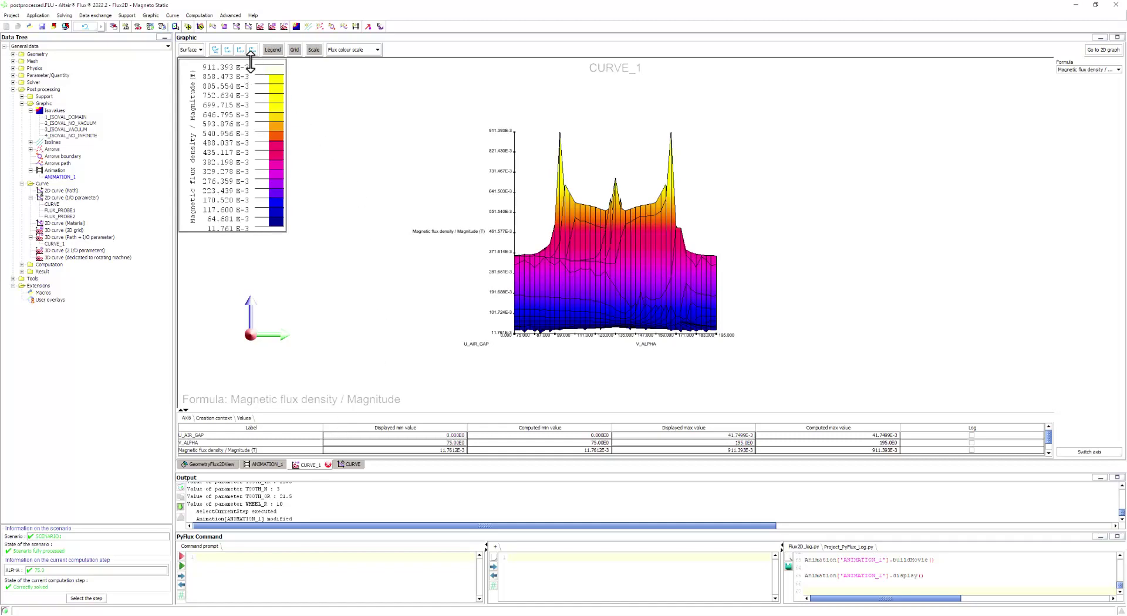
Step: View the flux-density surface in isometric, rotated, front, side and top views
click(215, 50)
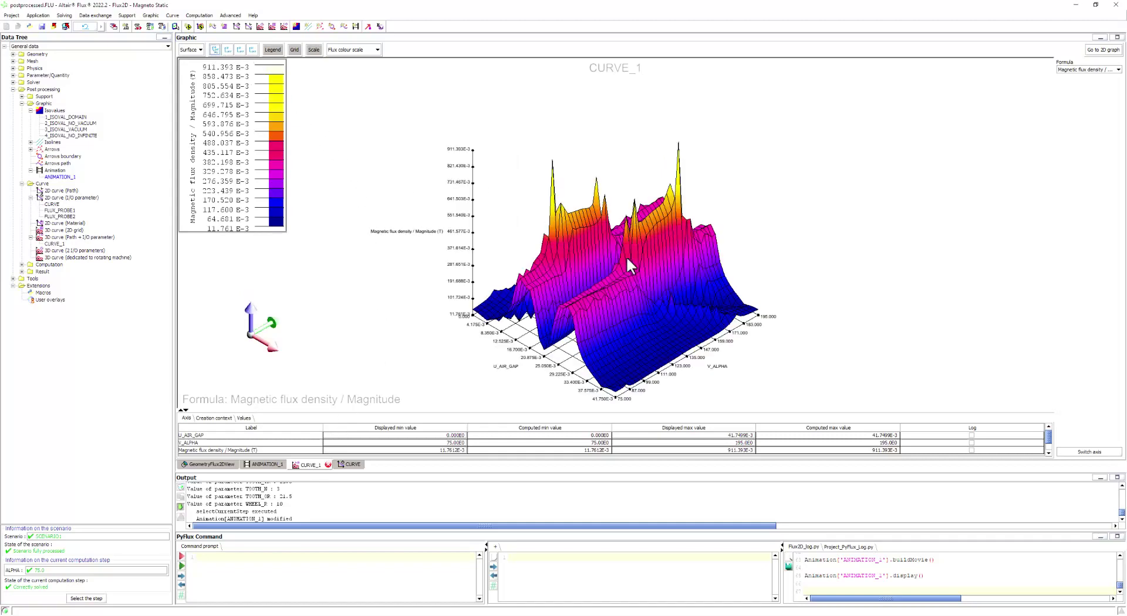
mouse_move(651, 309)
mouse_down()
mouse_move(593, 305)
mouse_move(661, 298)
mouse_move(632, 301)
mouse_up()
click(227, 50)
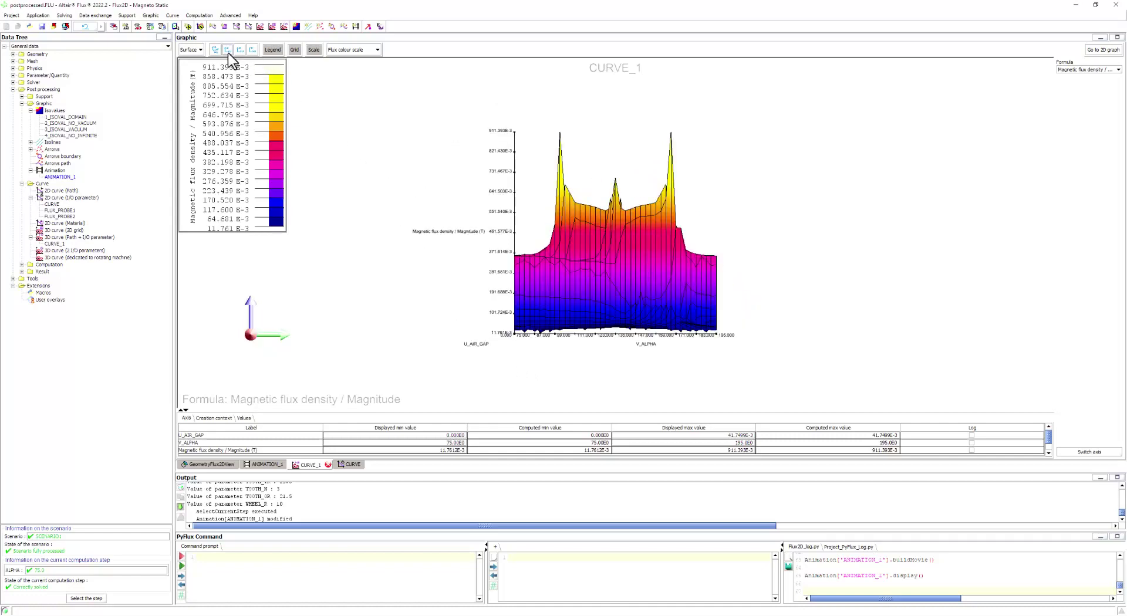
click(239, 50)
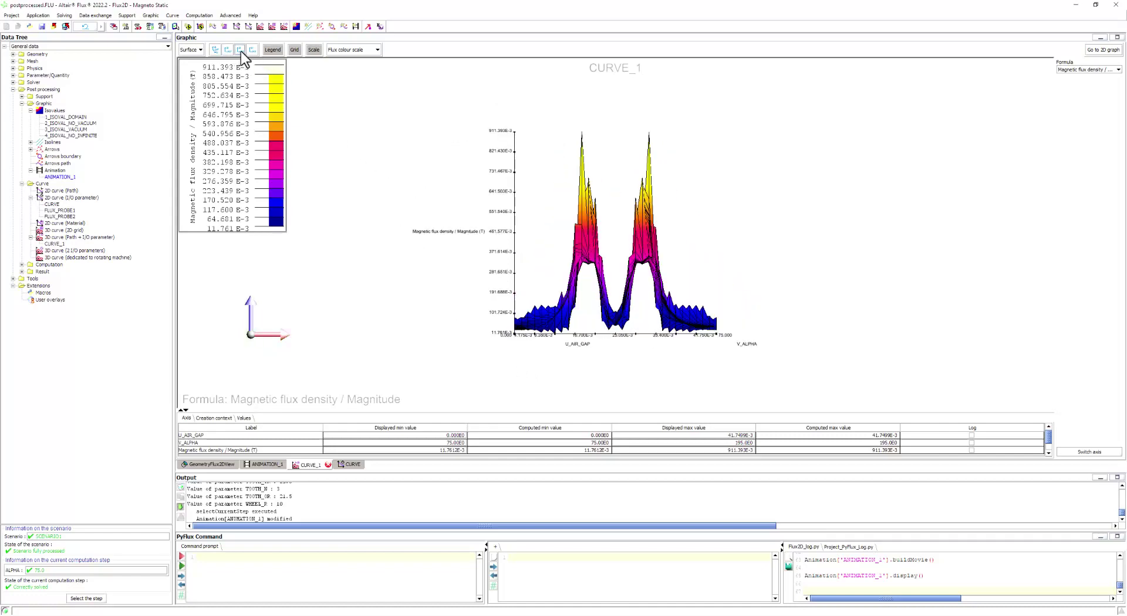
click(251, 50)
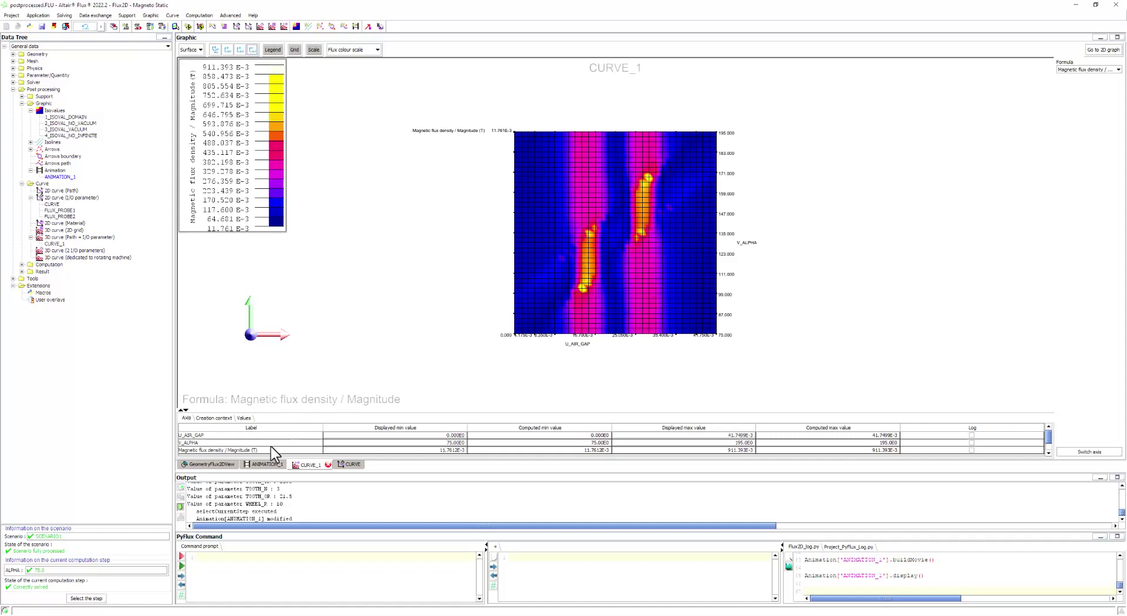
Step: Play the ANIMATION_1 flux-density animation through the ALPHA positions
click(268, 465)
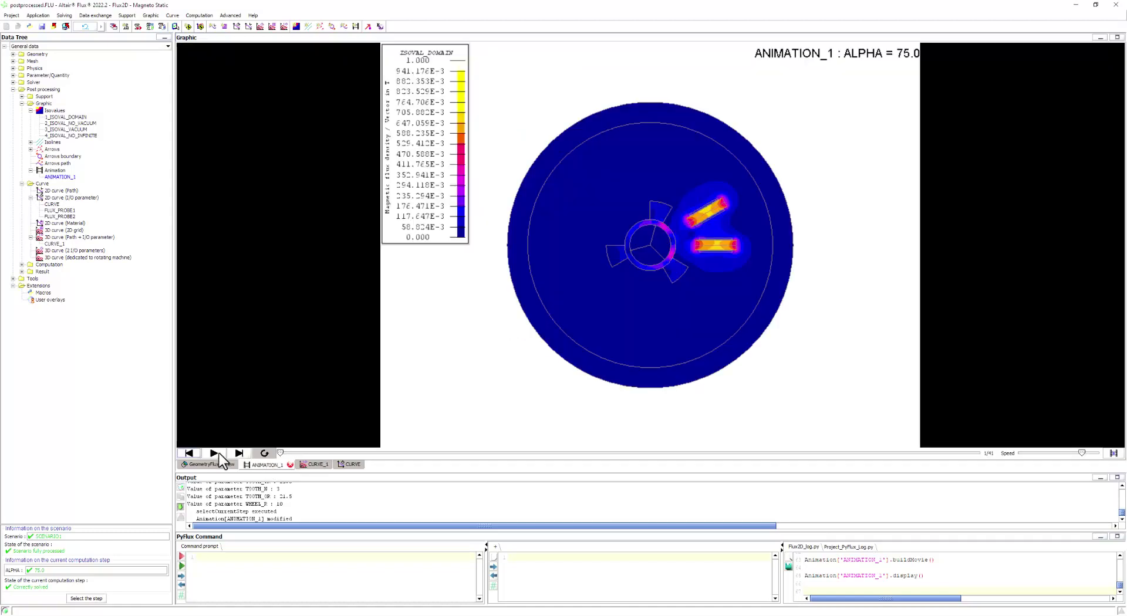
click(213, 455)
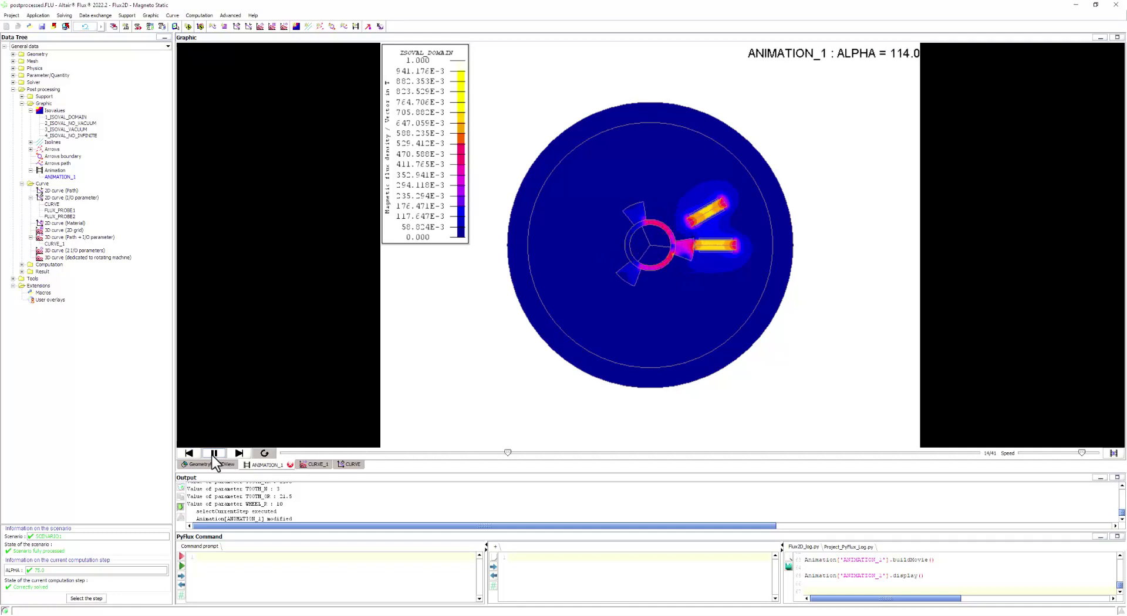